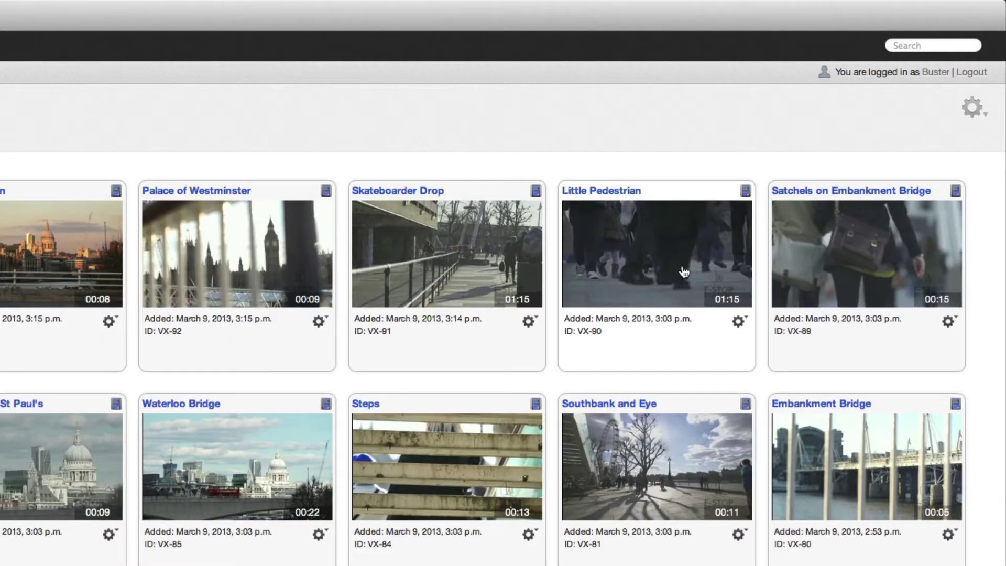
- Send the Little Pedestrian clip from Cantemo Portal to Avid Media Composer with Open in AVID MC
left_click(739, 321)
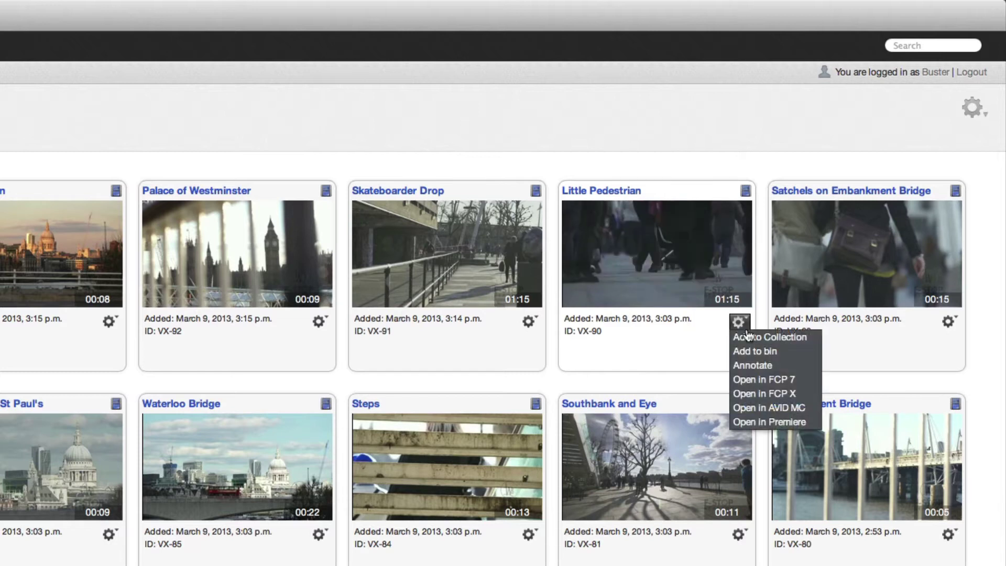
left_click(815, 407)
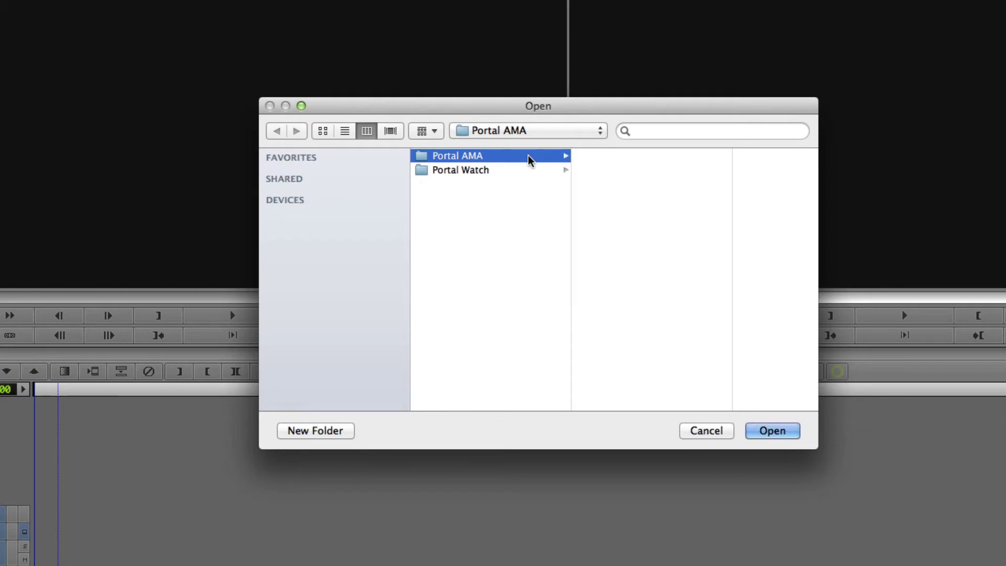
left_click(774, 432)
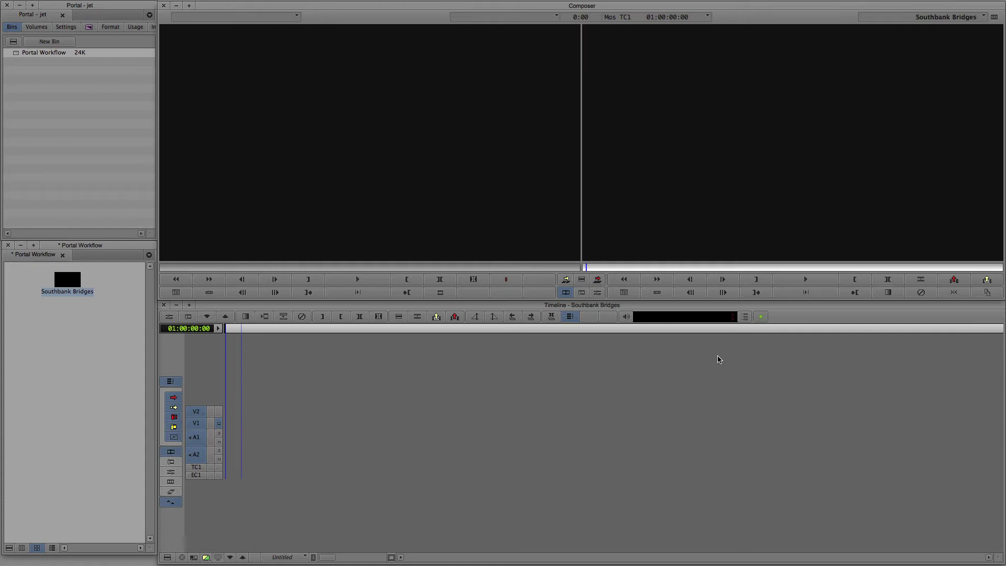
left_click(760, 318)
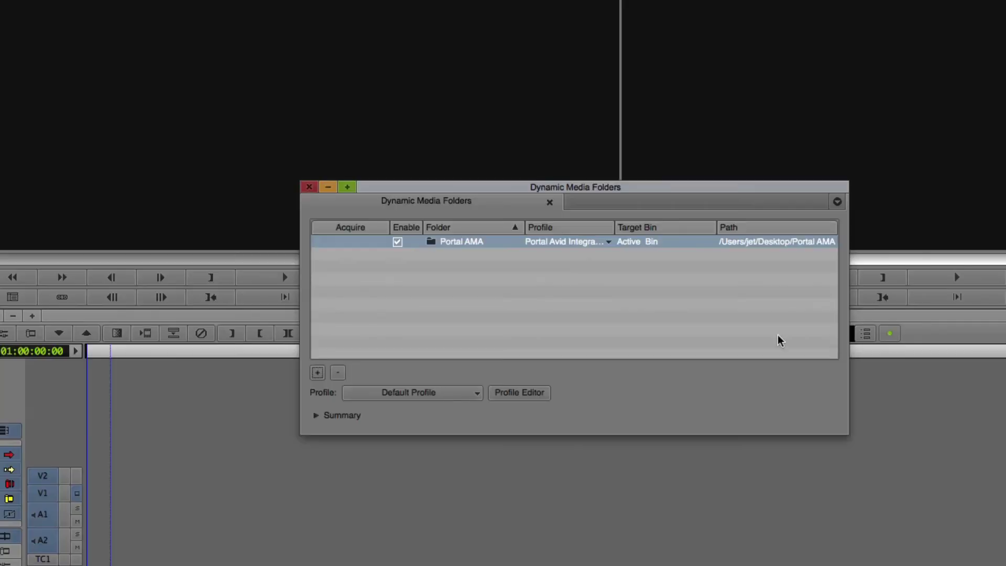
left_click(350, 244)
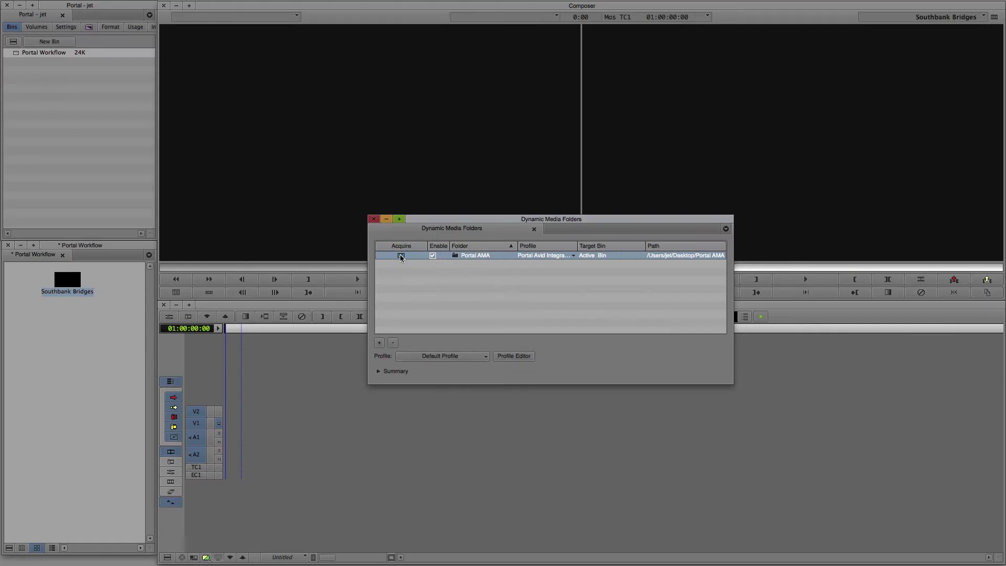
left_click(350, 243)
left_click(373, 220)
left_click_drag(103, 276, 88, 323)
double_click(88, 324)
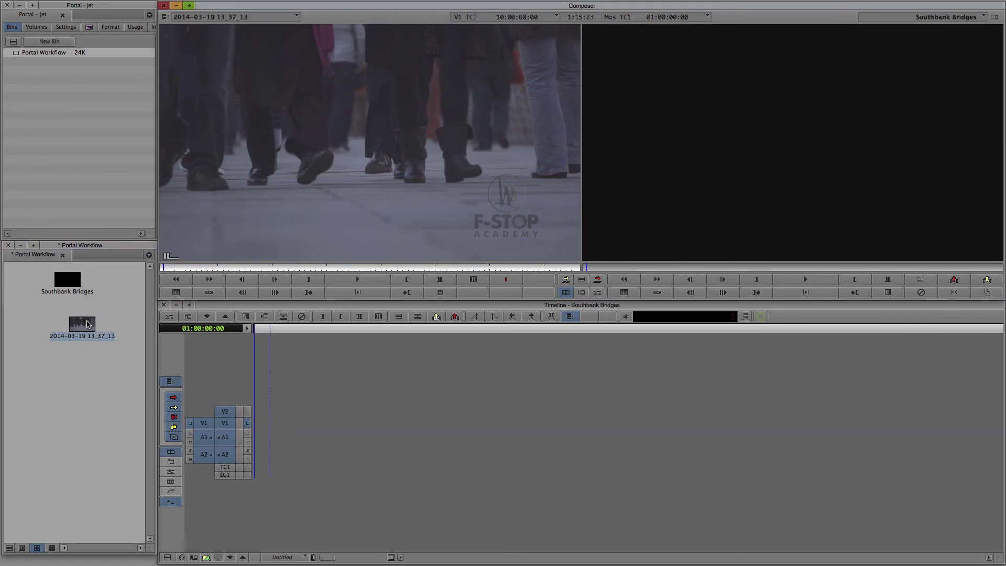
key("space")
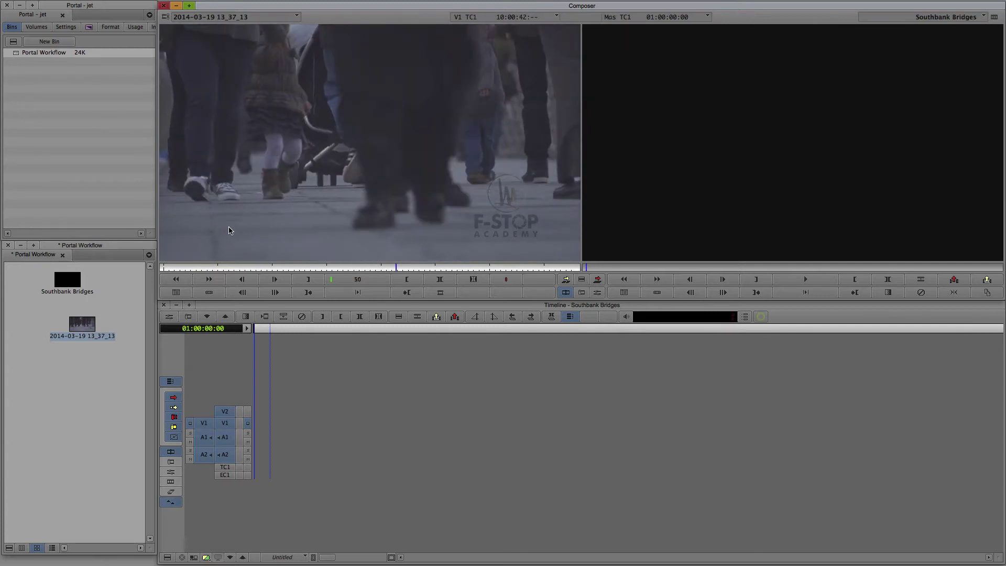
key("j")
key("l")
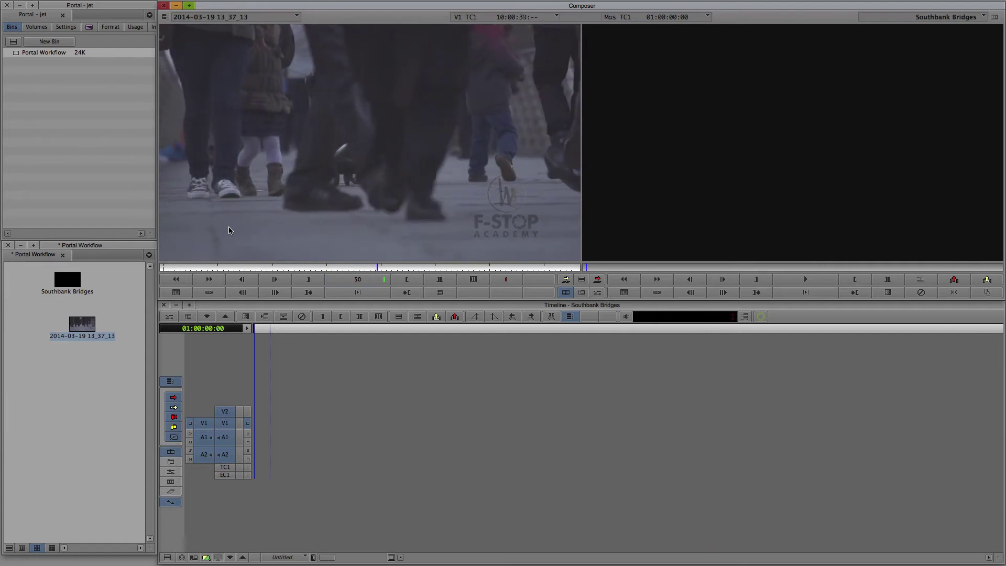
key("space")
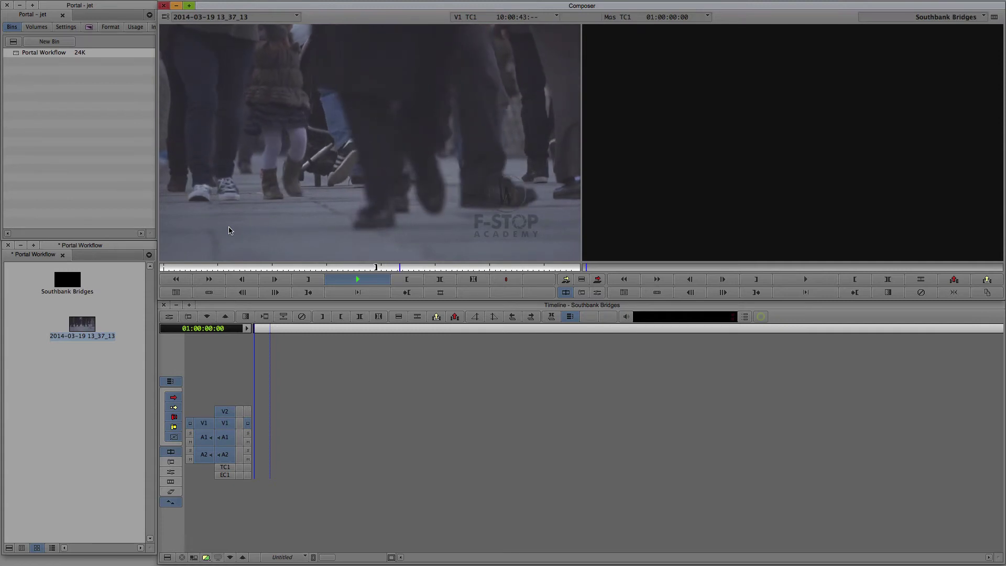
key("l")
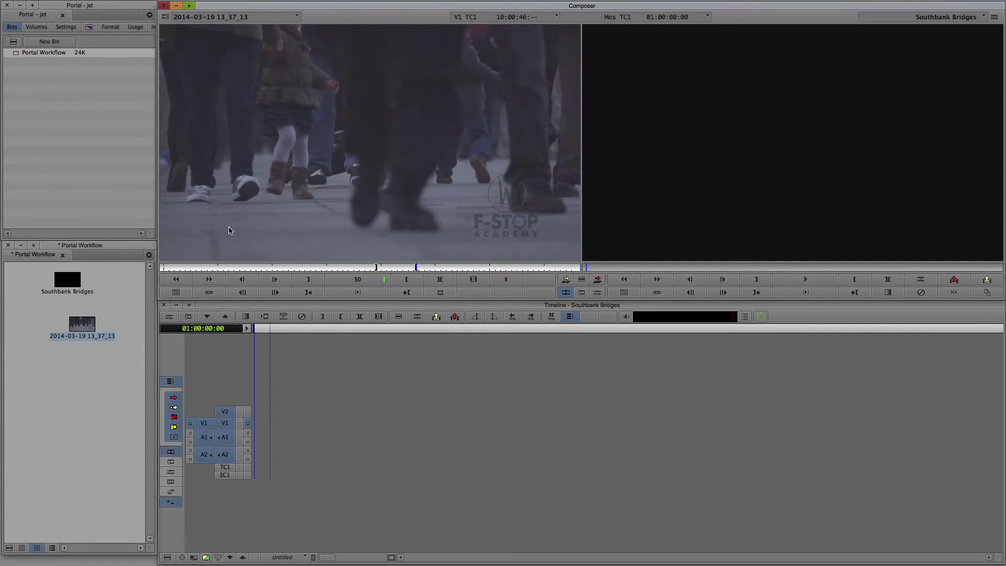
key("i")
key("k")
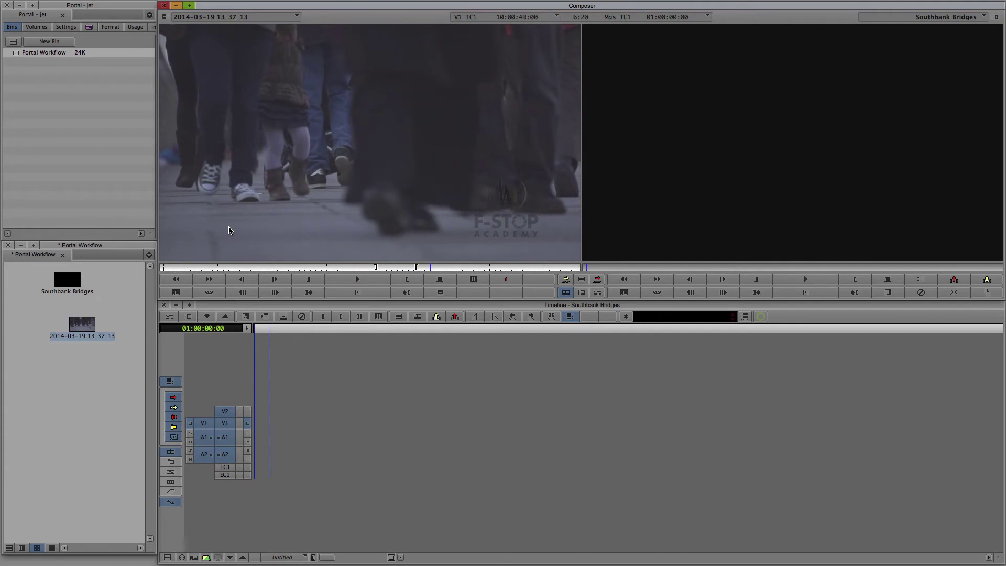
key("v")
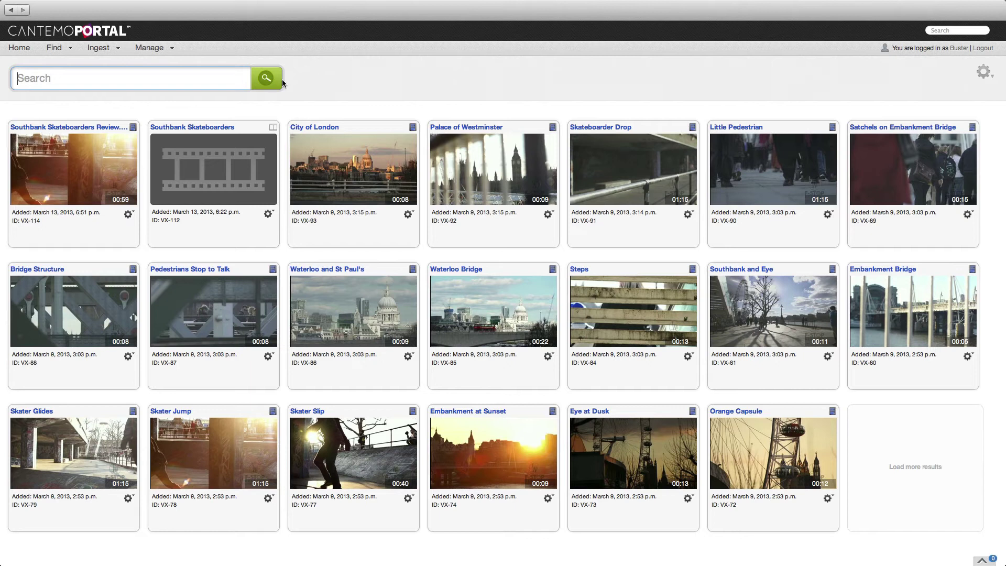
- Search Portal for 'bridge' and select all results except Little Pedestrian
type("bridge")
key("Return")
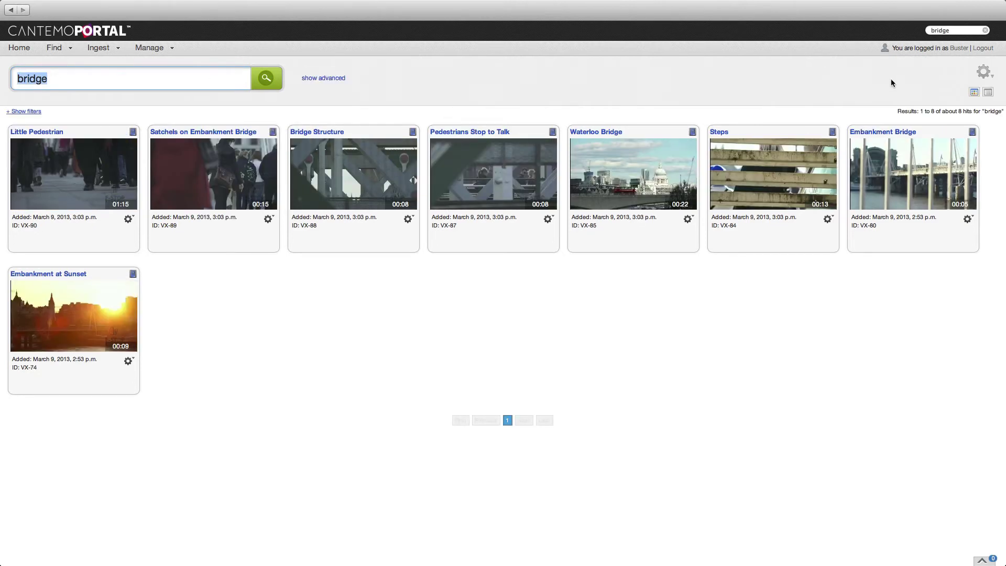
left_click(979, 70)
left_click(914, 161)
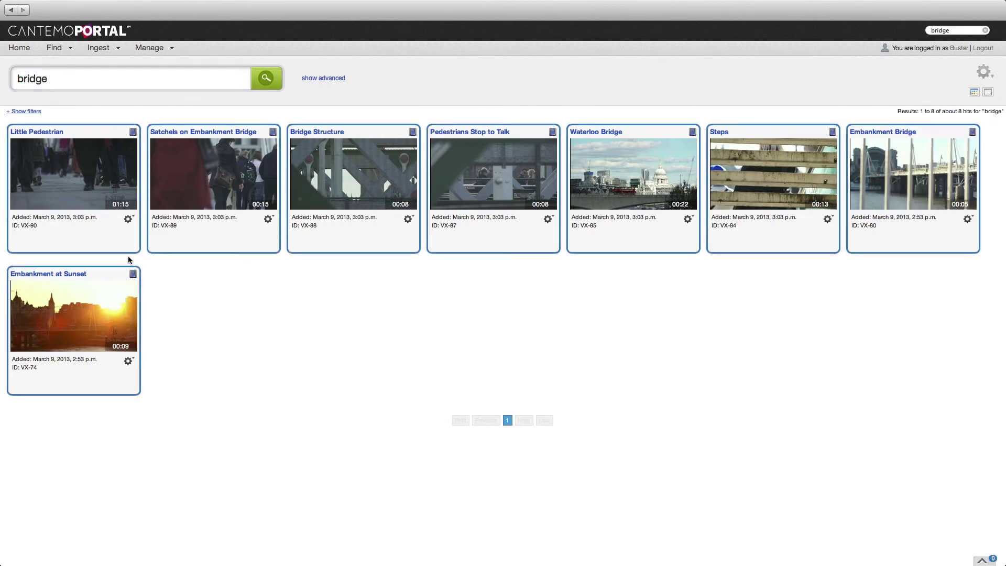
left_click(111, 239)
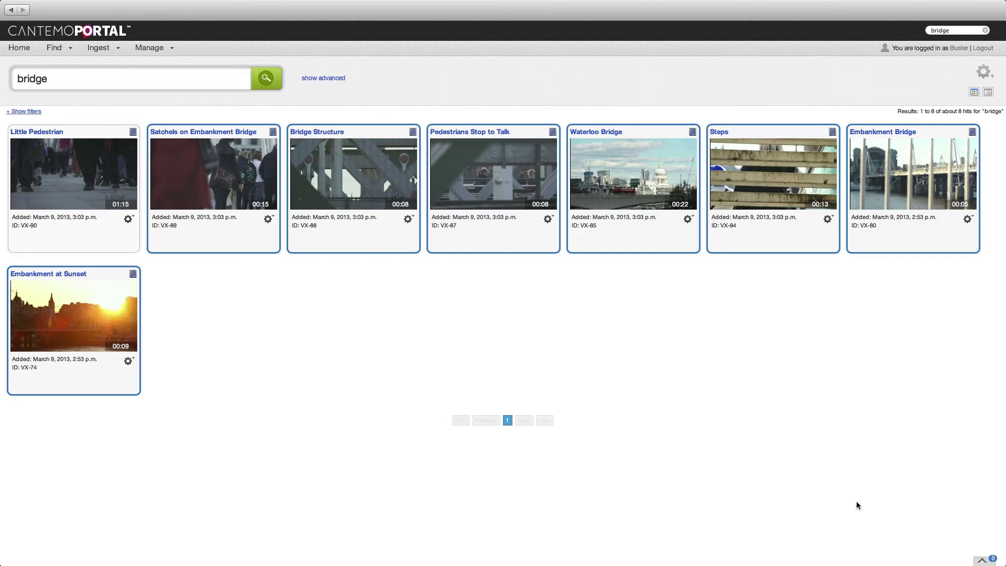
- Collect the seven selected clips in the tray and send them to Avid Media Composer
left_click(977, 559)
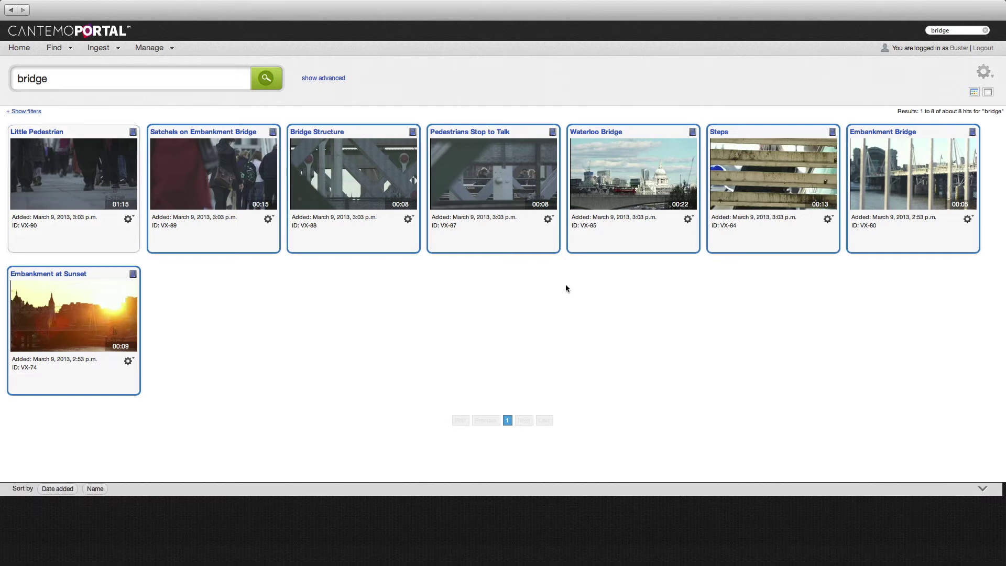
left_click_drag(523, 246, 368, 539)
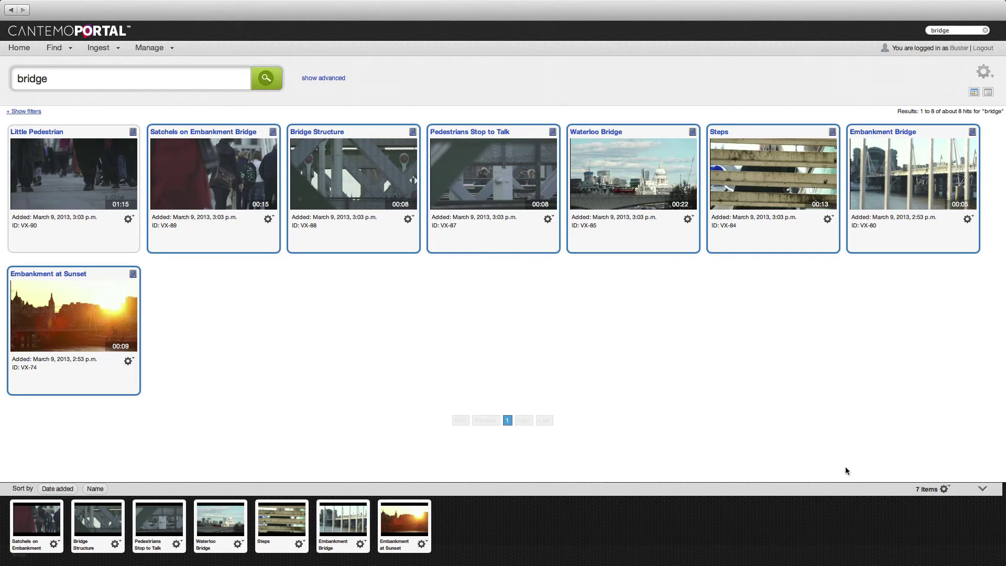
left_click(941, 489)
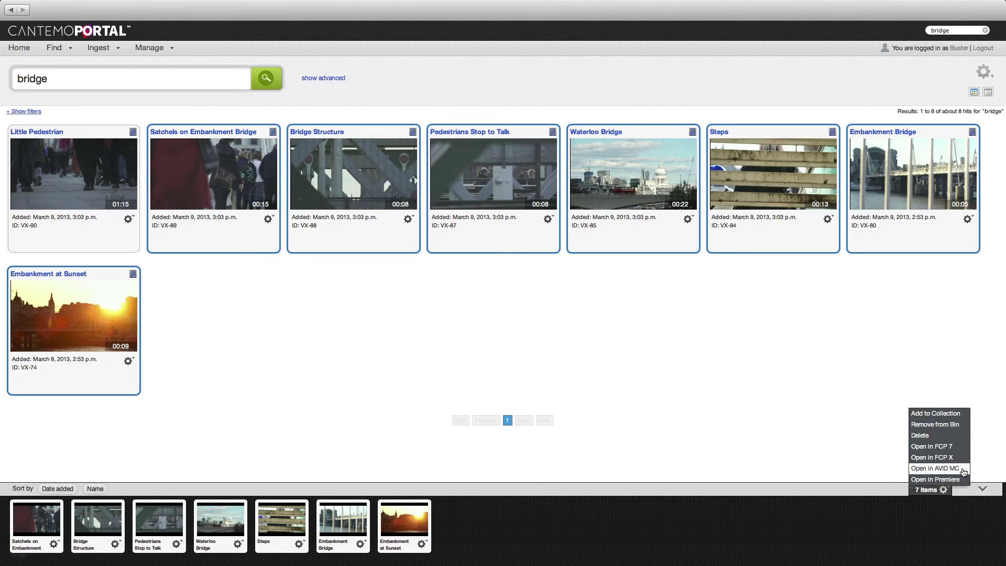
left_click(935, 468)
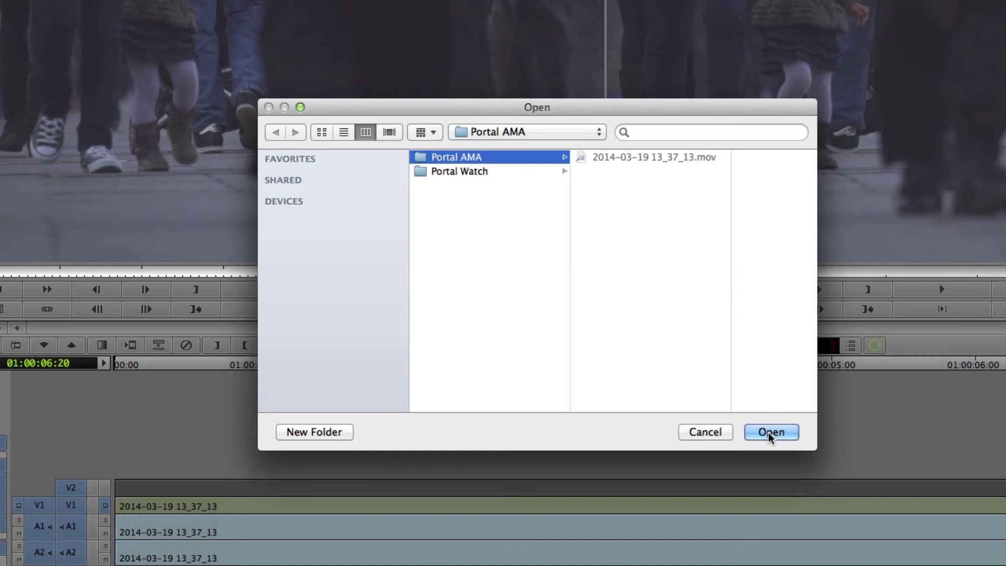
- Open the Portal AMA folder and acquire the new bridge clips through Dynamic Media Folders
left_click(769, 432)
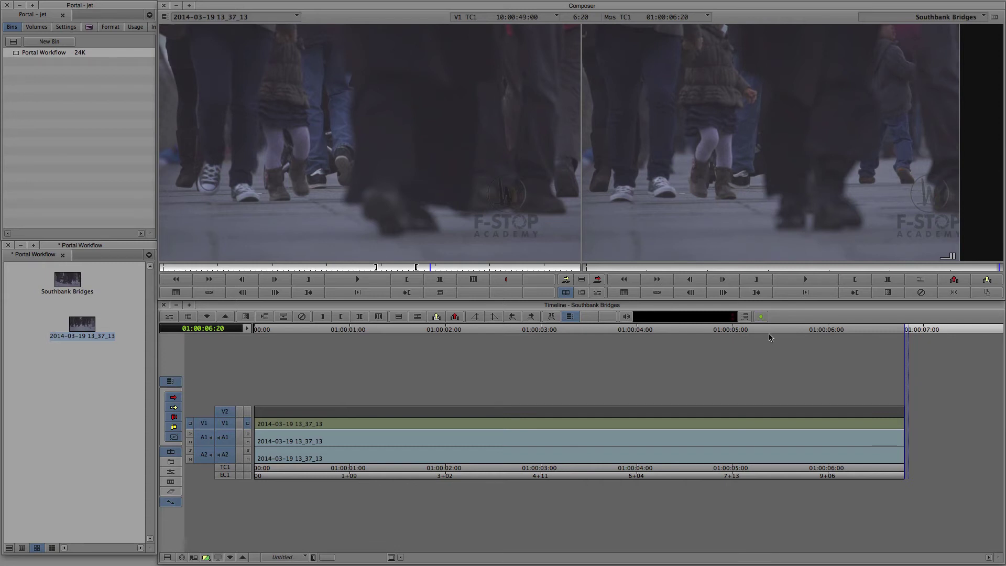
left_click(761, 318)
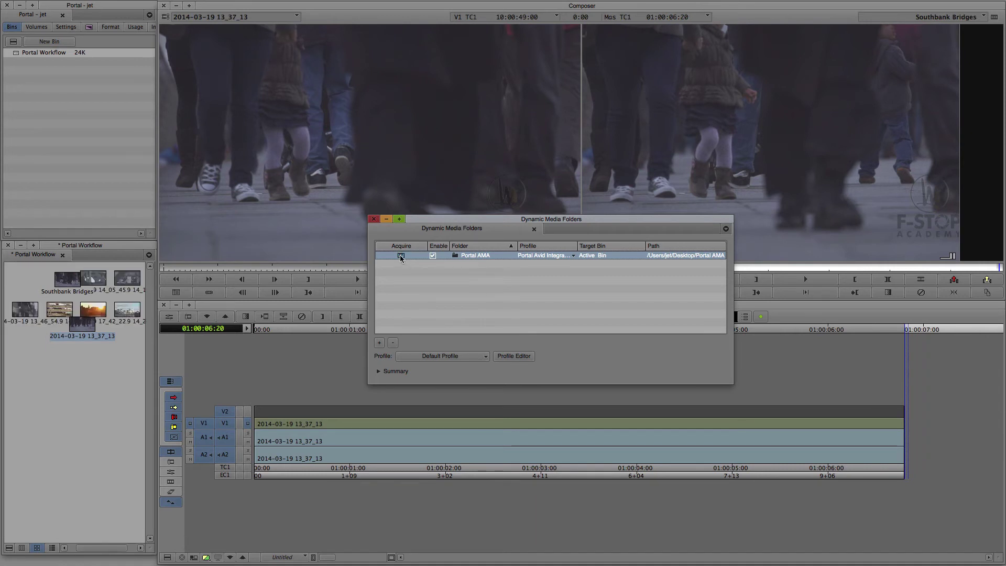
- Reorder the Portal Workflow bin with Southbank Bridges first and arrange the thumbnails in a grid
left_click(375, 220)
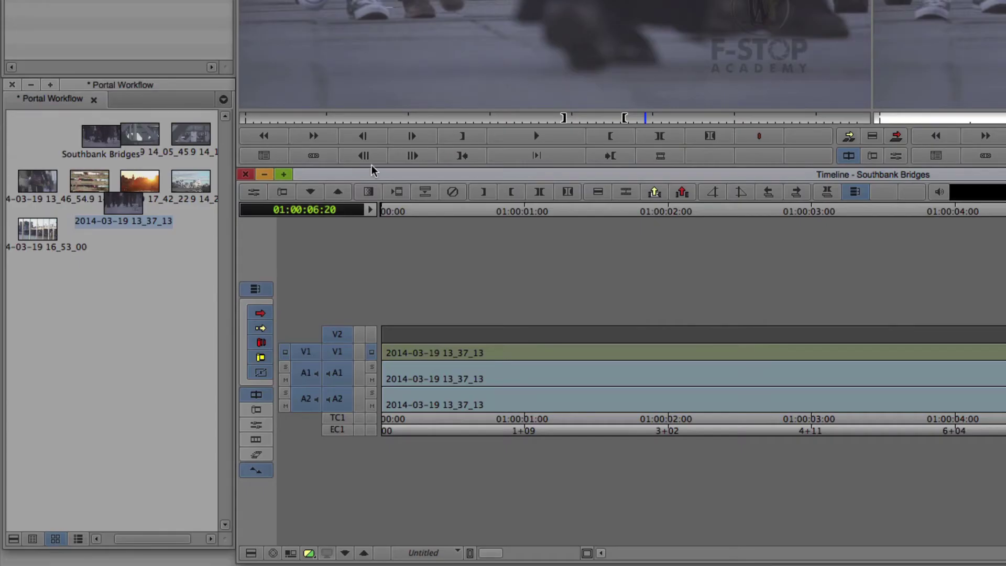
left_click_drag(123, 223, 131, 456)
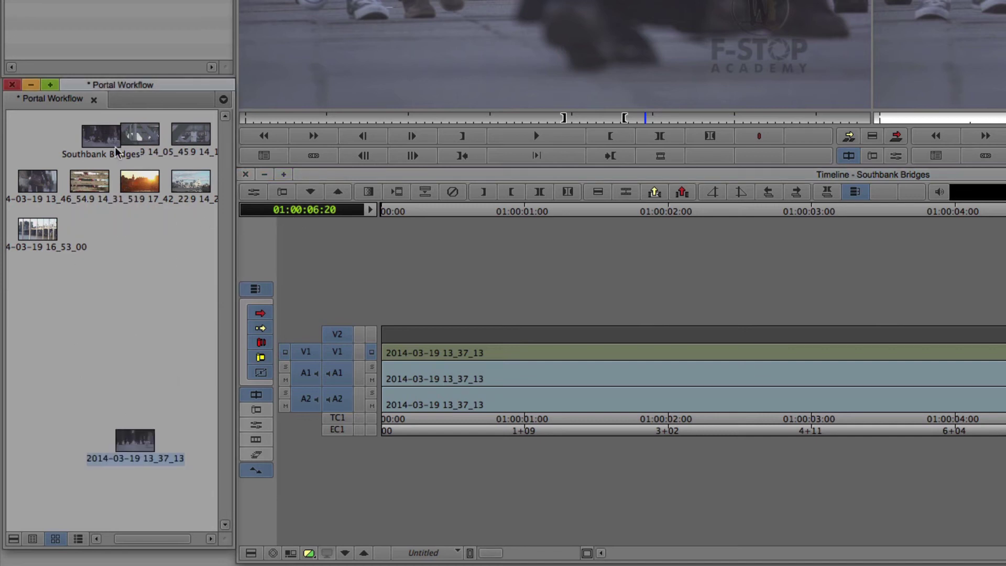
left_click(96, 146)
left_click_drag(96, 146, 42, 141)
right_click(97, 235)
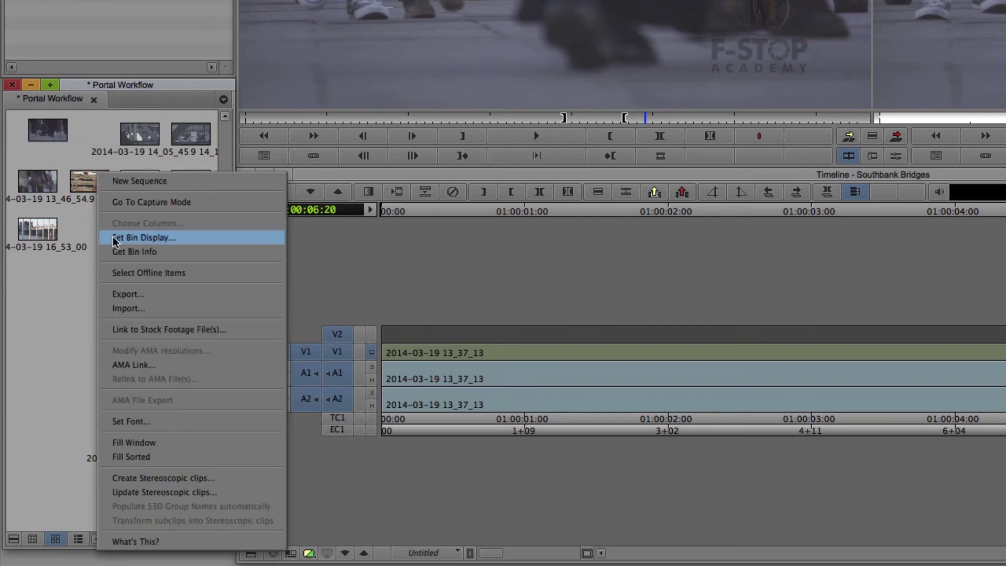
left_click(121, 450)
- Edit the eight bridge clips onto the end of Southbank Bridges and shuttle backwards
left_click_drag(16, 118, 157, 202)
left_click_drag(196, 143, 1005, 351)
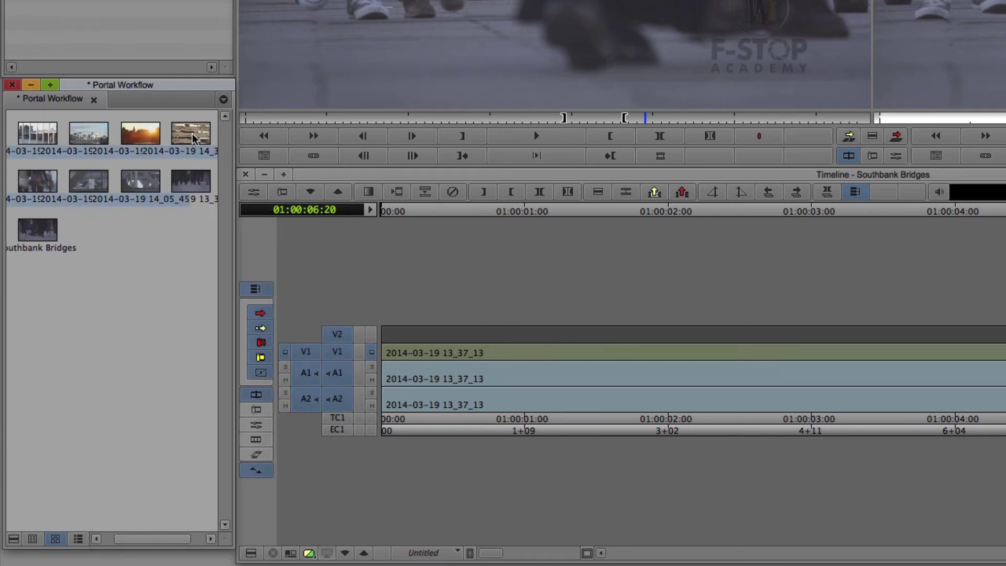
left_click_drag(954, 422, 954, 422)
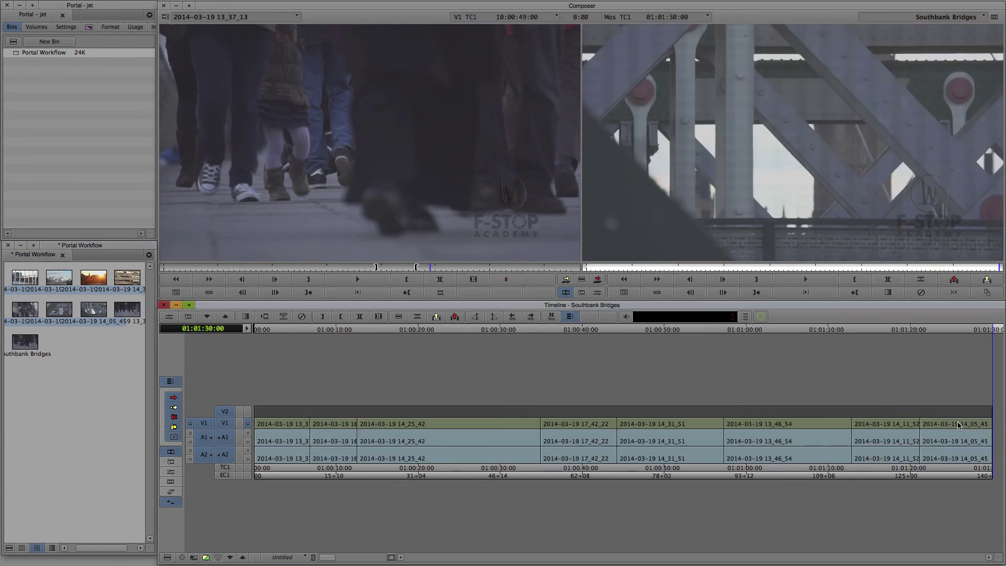
key("j")
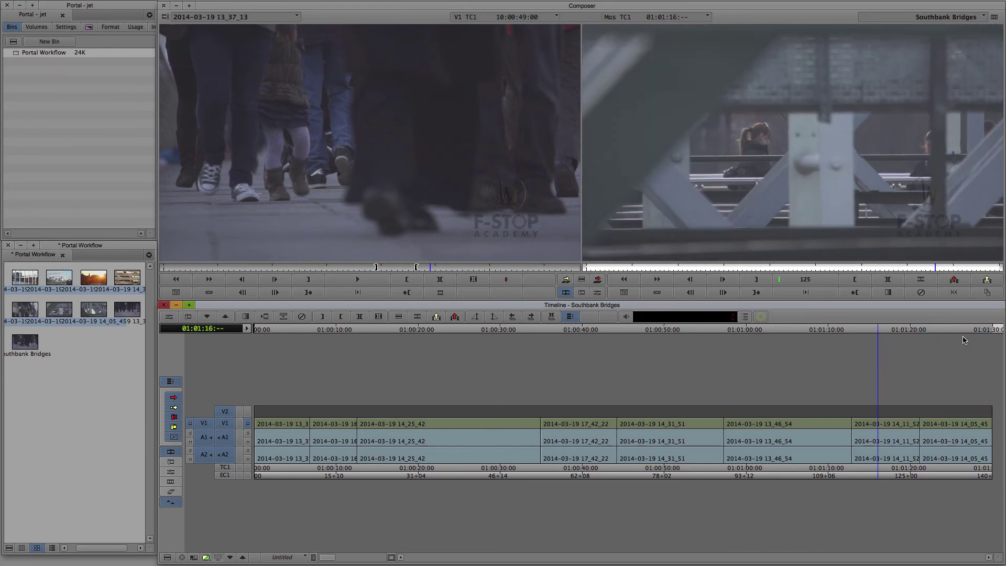
key("j")
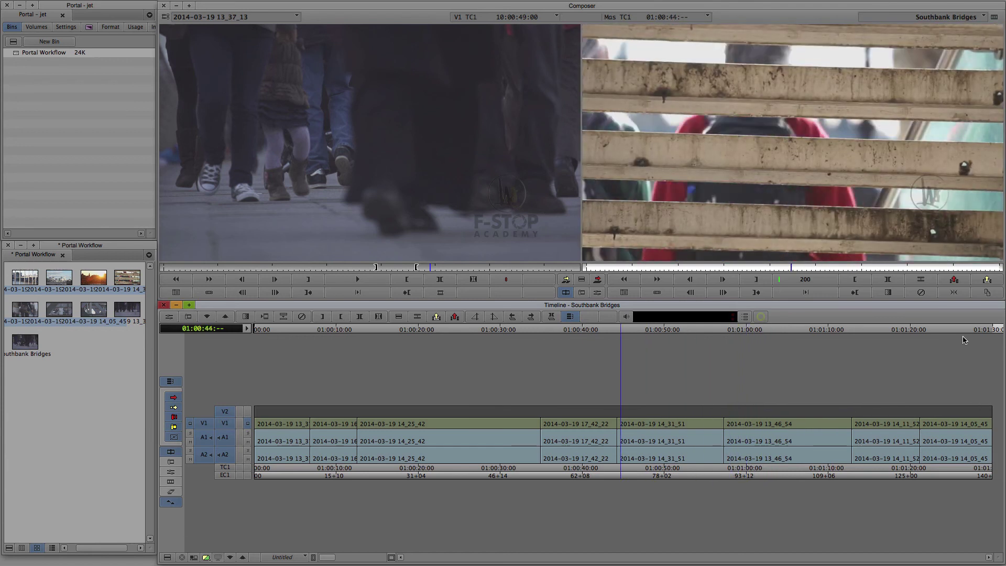
- Stop on the sunset shot and apply Image > Color Correction to track V2
key("k")
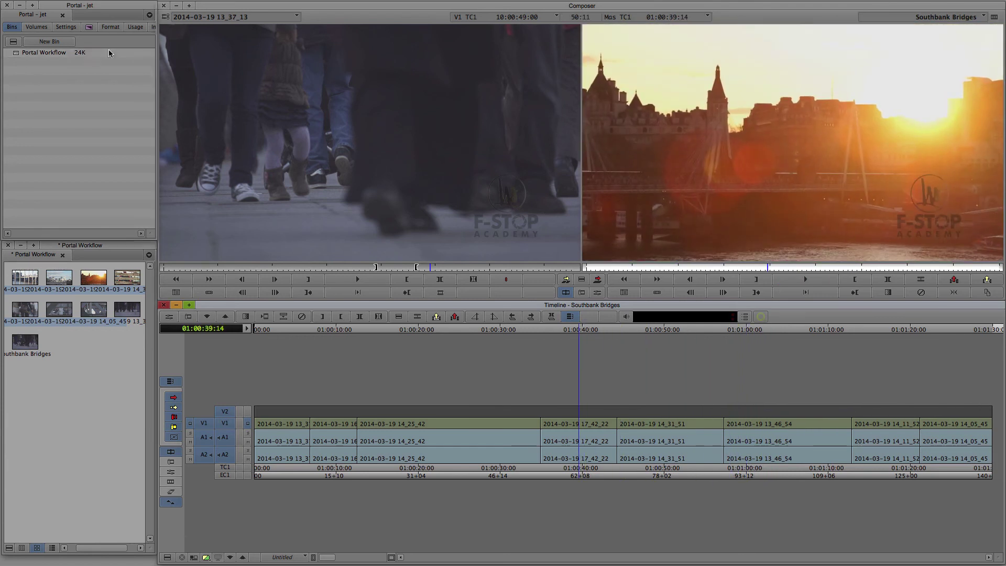
left_click(89, 26)
left_click(24, 85)
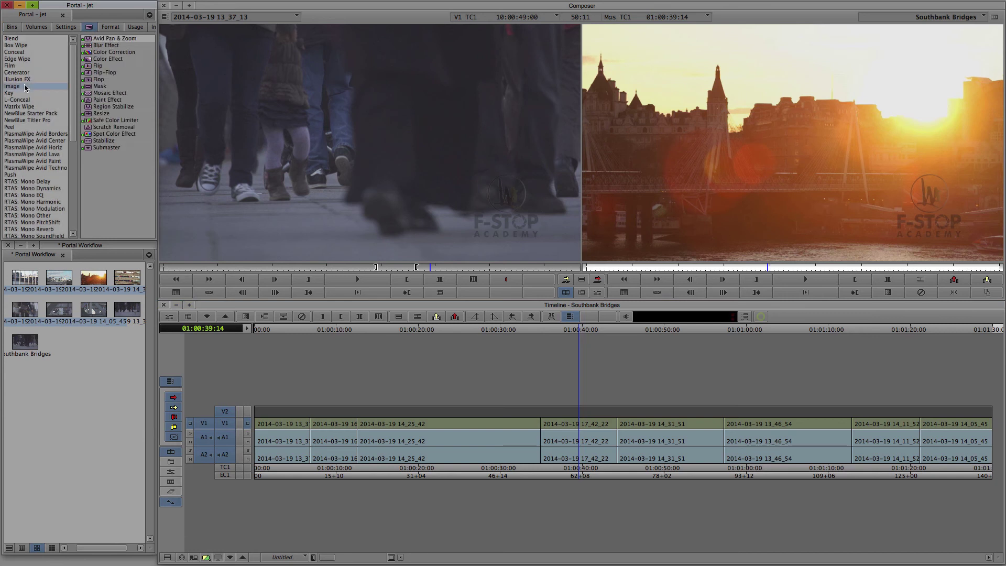
left_click_drag(114, 53, 390, 412)
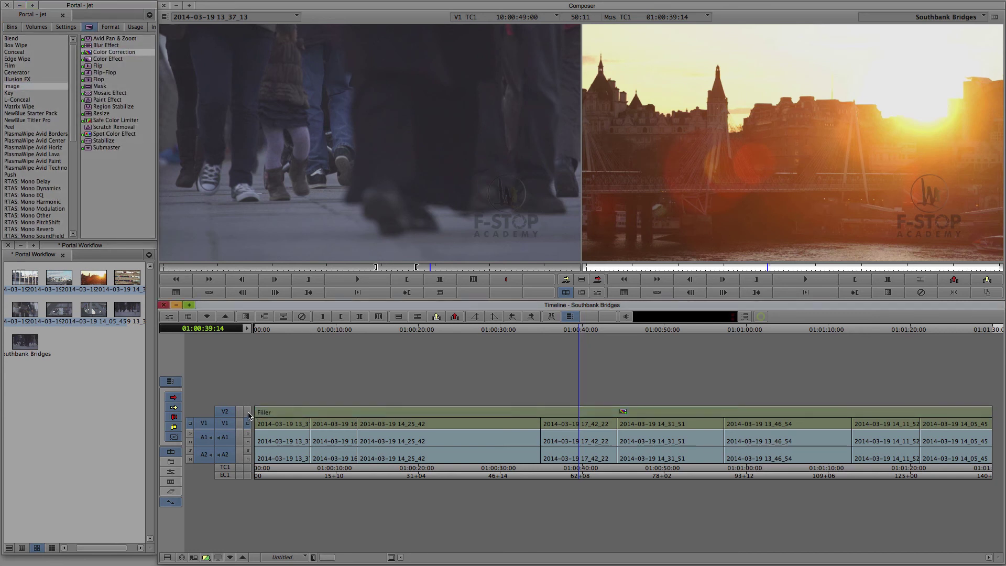
- Set the Color Correction HSL Master Saturation to 0 in the Effect Editor
left_click(265, 317)
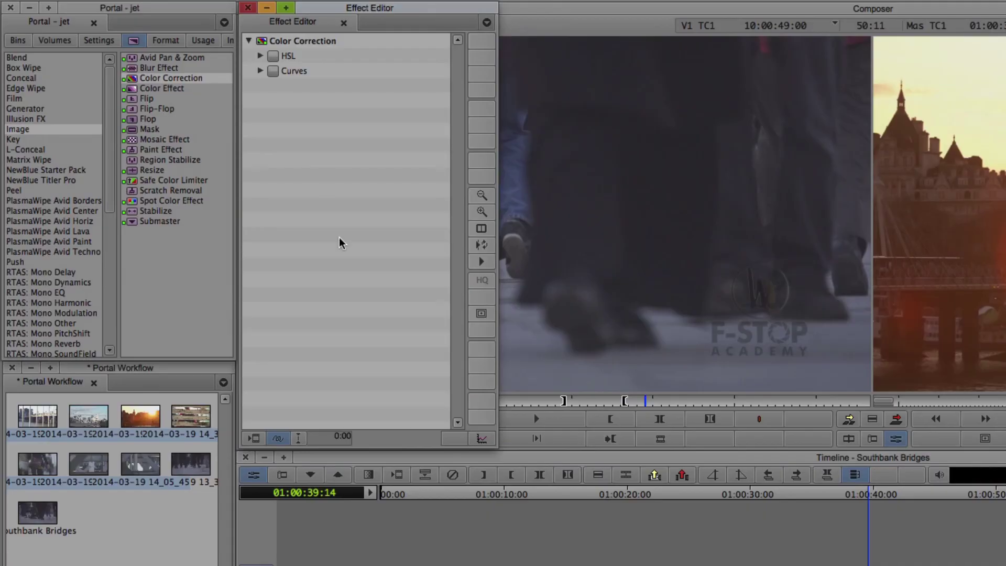
left_click(261, 55)
left_click(272, 71)
left_click(284, 86)
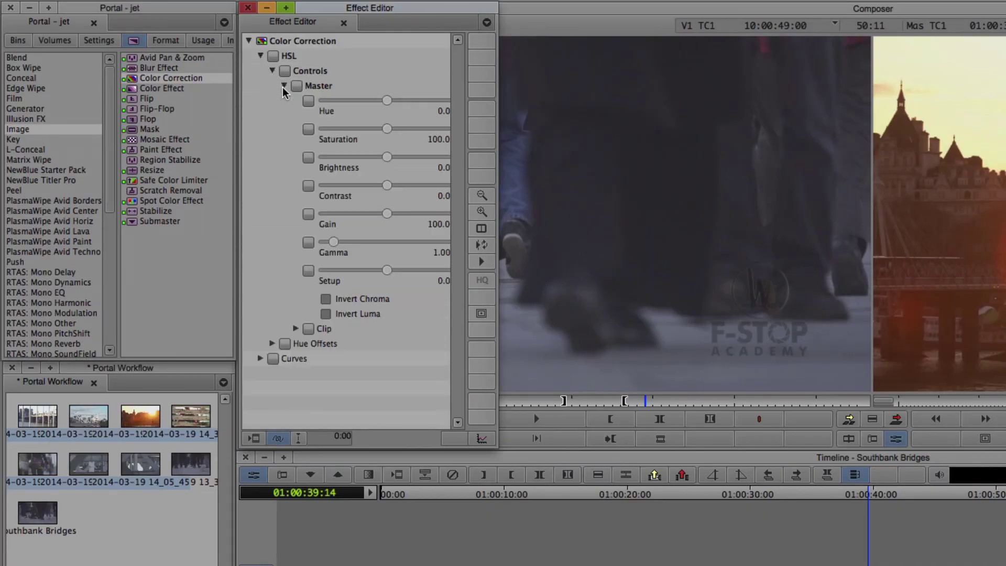
left_click_drag(387, 128, 321, 128)
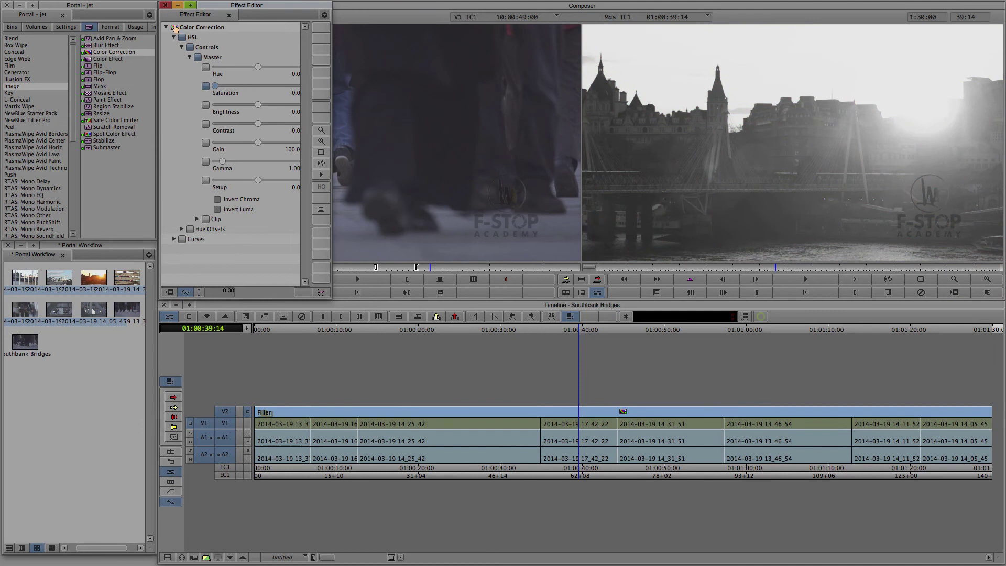
left_click(165, 5)
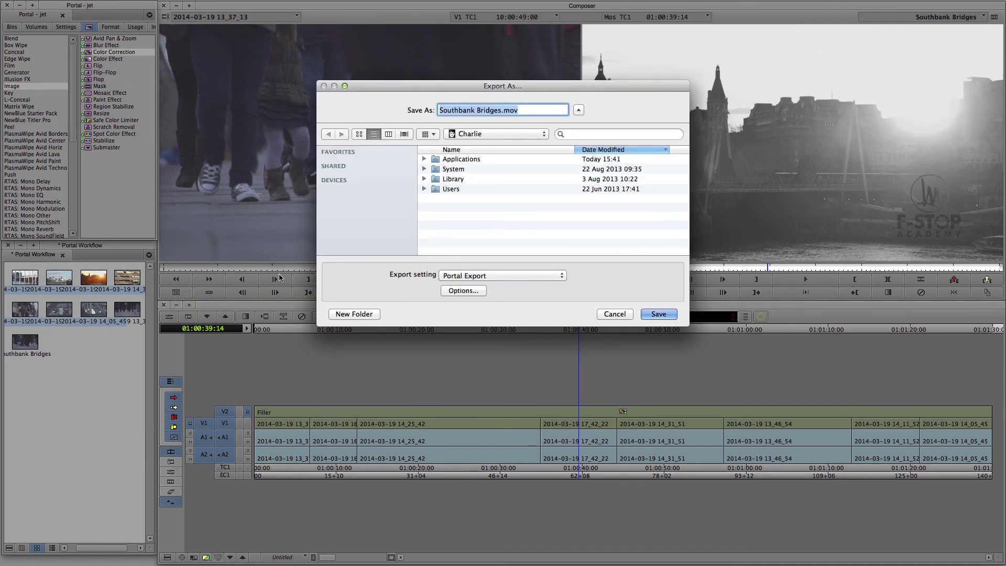
- Export Southbank Bridges.mov to the Portal Watch folder using the Portal Export setting
left_click(487, 135)
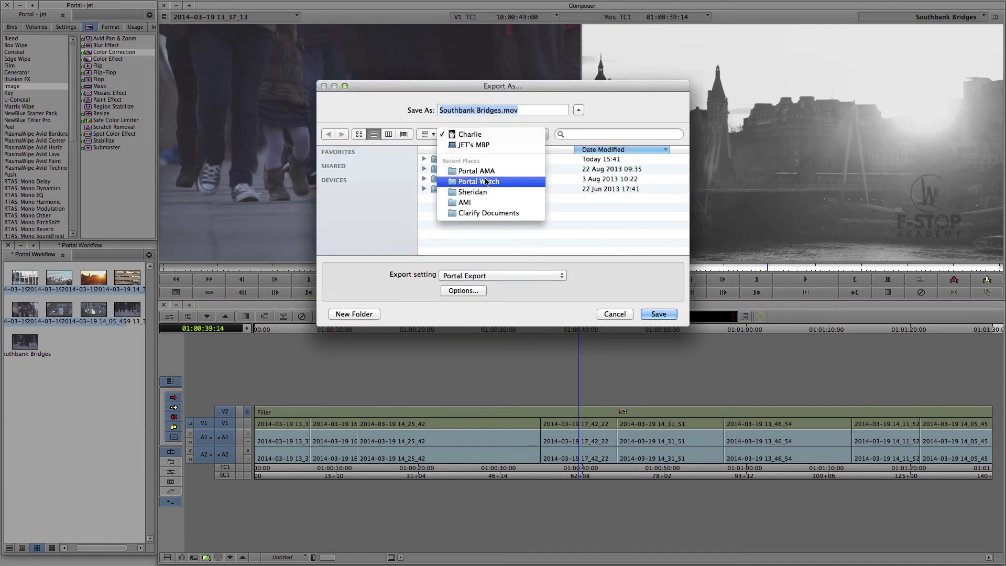
left_click(512, 182)
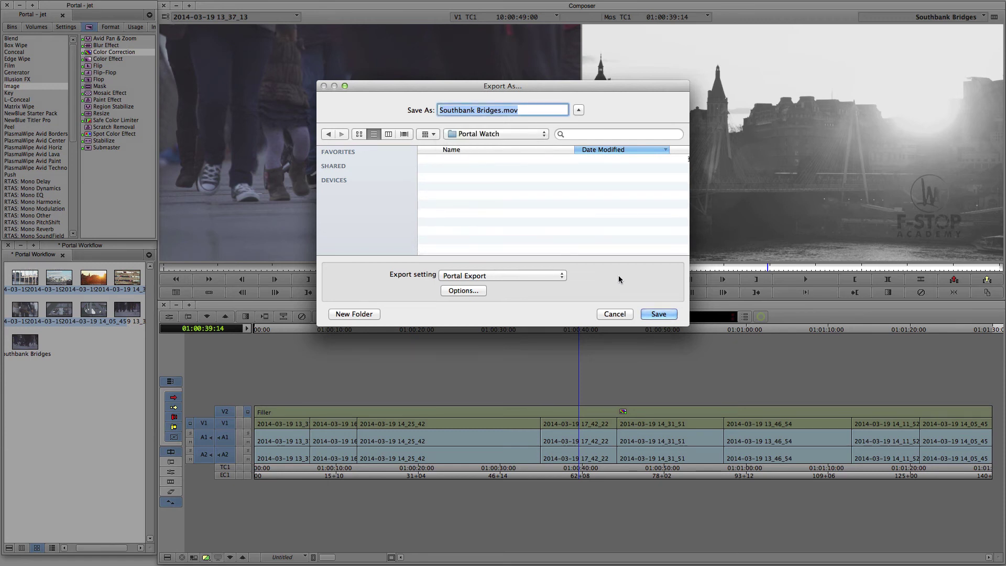
left_click(650, 309)
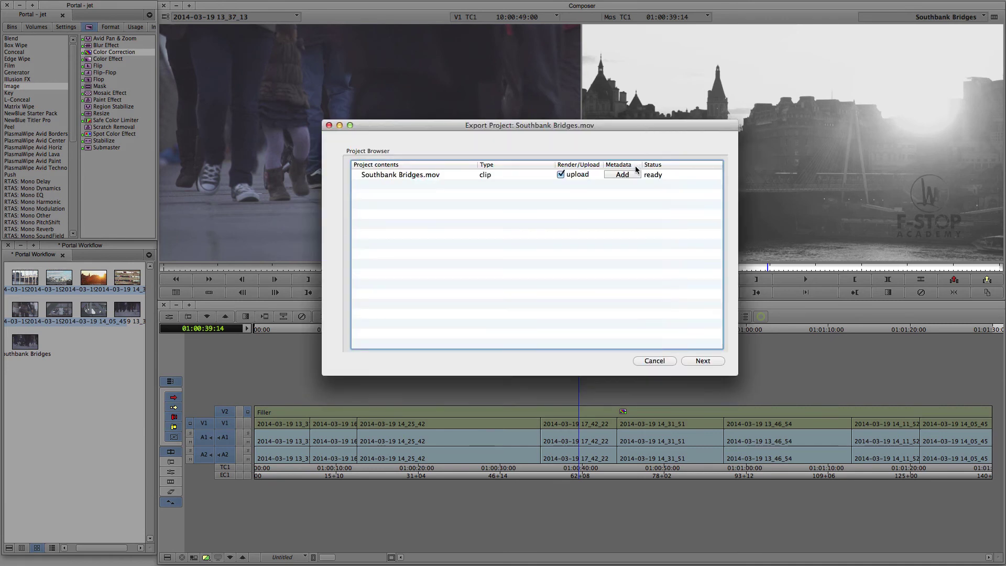
- Add metadata: description 'Bridges over the Thames.', Shot Type and Time of Day Various, Audio MOS
left_click(633, 174)
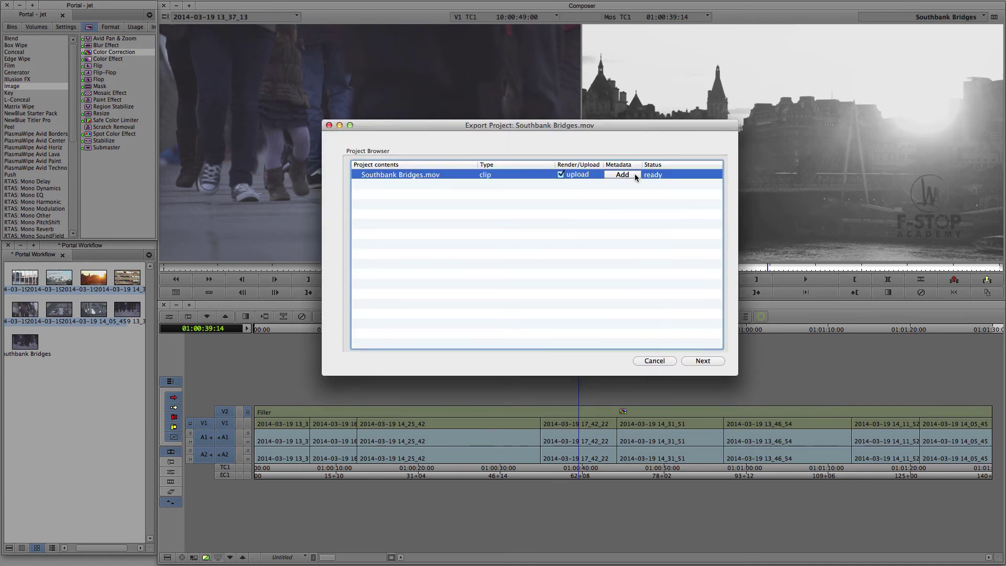
left_click(505, 165)
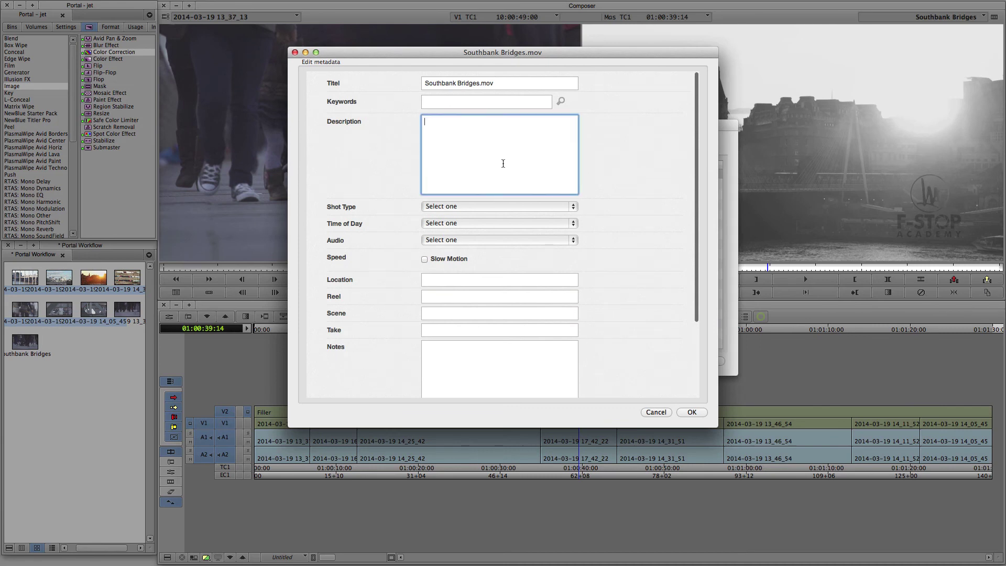
type("Bridges over")
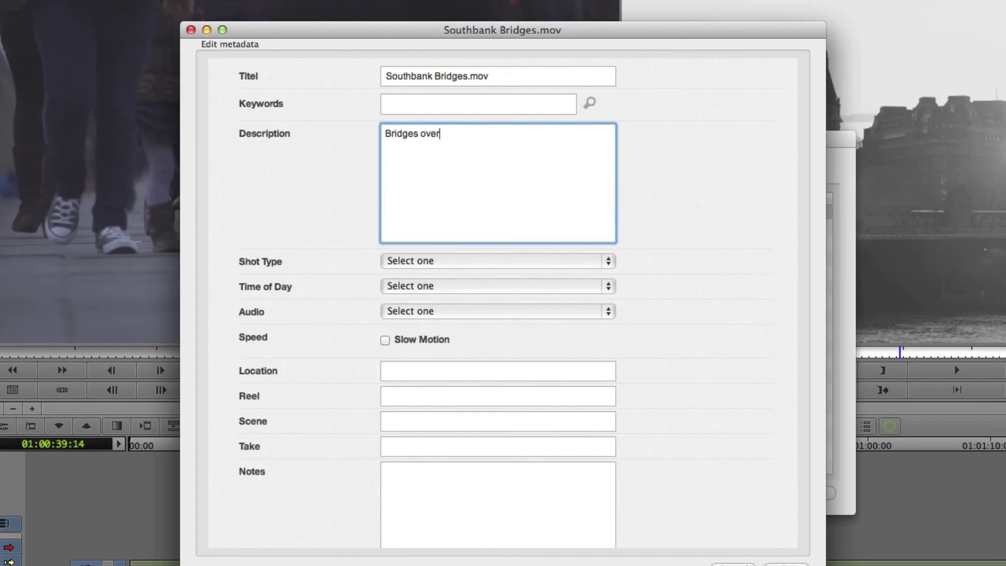
type(" the Thames.")
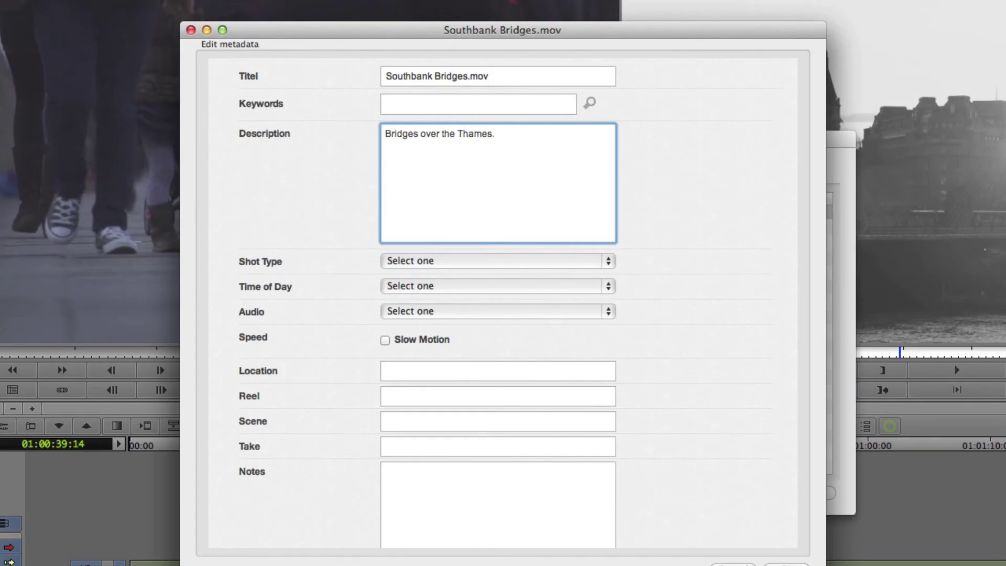
left_click(483, 261)
left_click(481, 276)
left_click(477, 286)
left_click(473, 301)
left_click(474, 311)
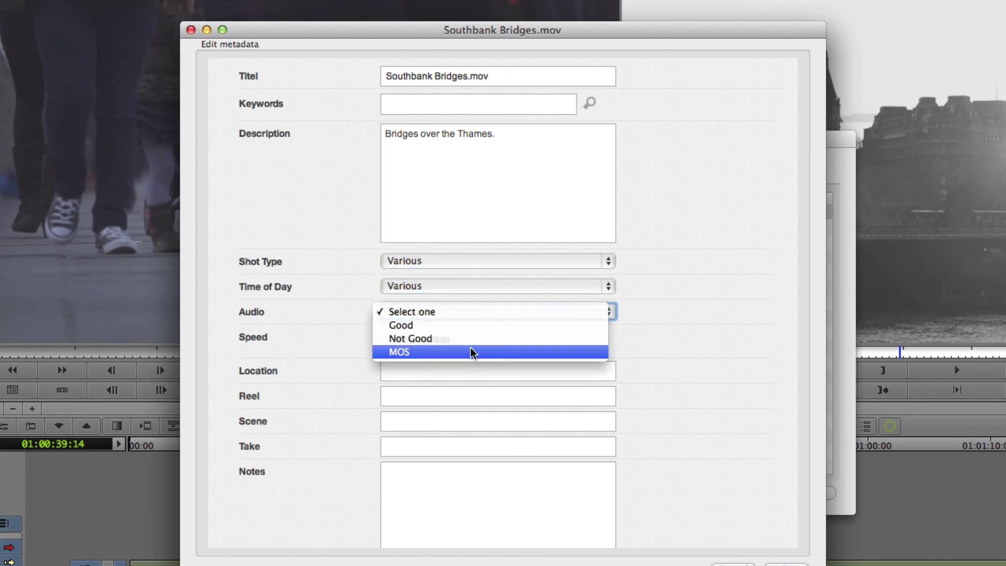
left_click(471, 351)
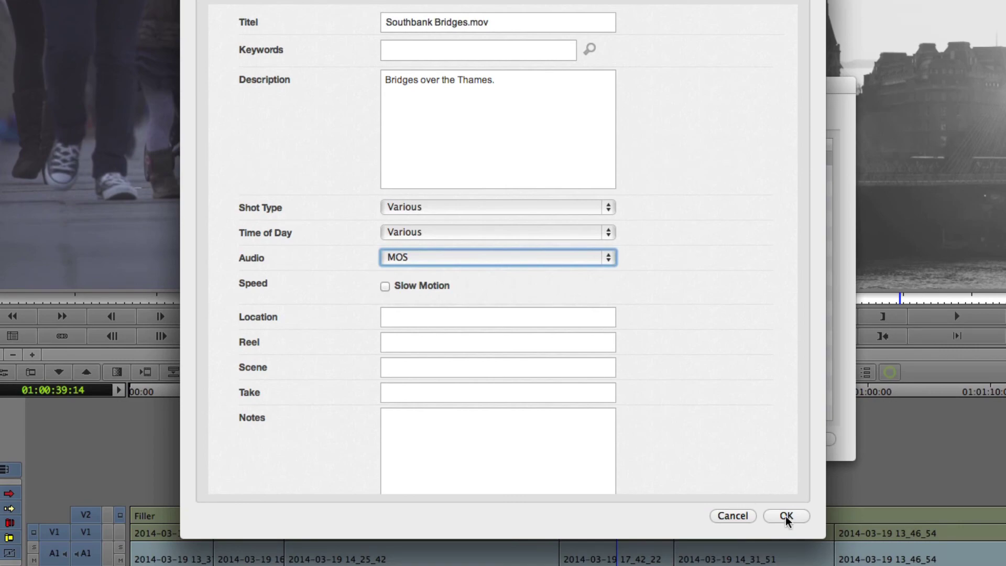
left_click(788, 564)
- Upload Southbank Bridges.mov to the portal and close the finished upload
left_click(820, 497)
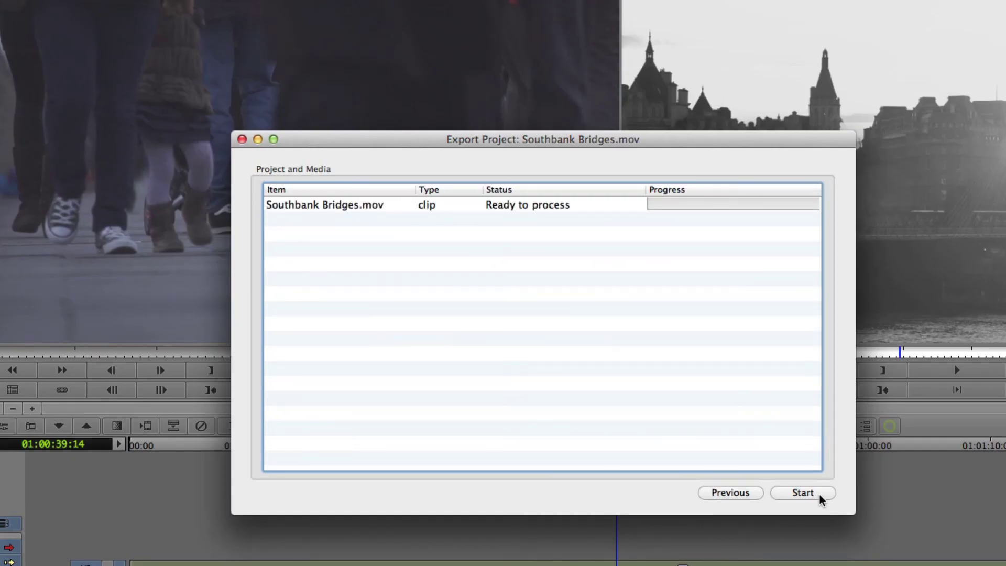
left_click(820, 497)
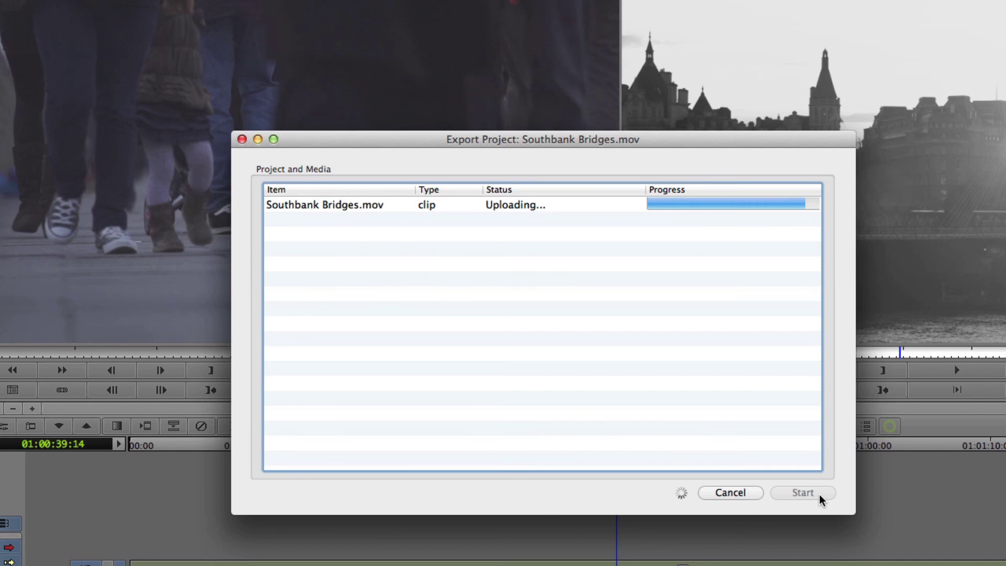
left_click(820, 499)
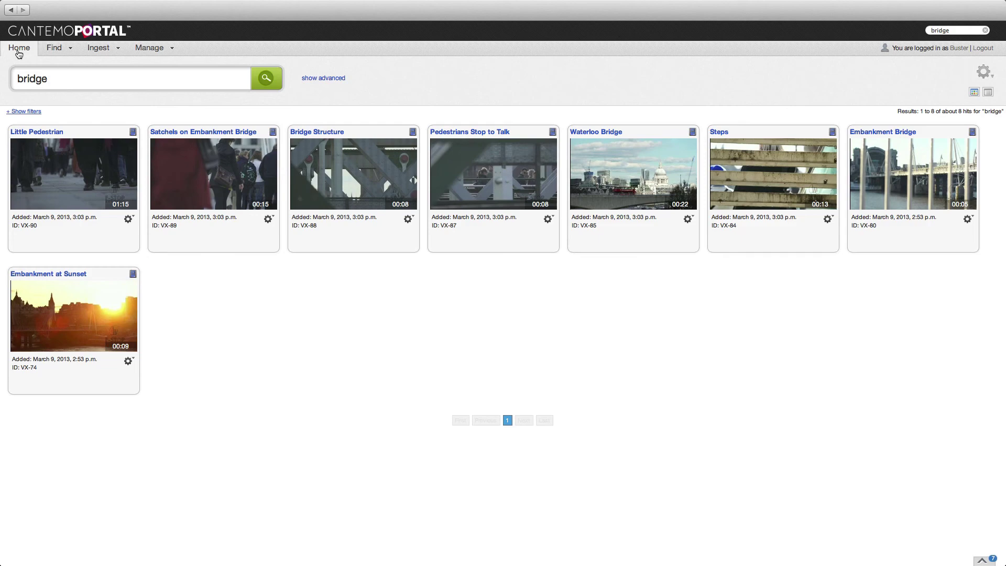
- Open Southbank Bridges.mov from the Portal home page and play its black-and-white preview fast-forward
left_click(19, 50)
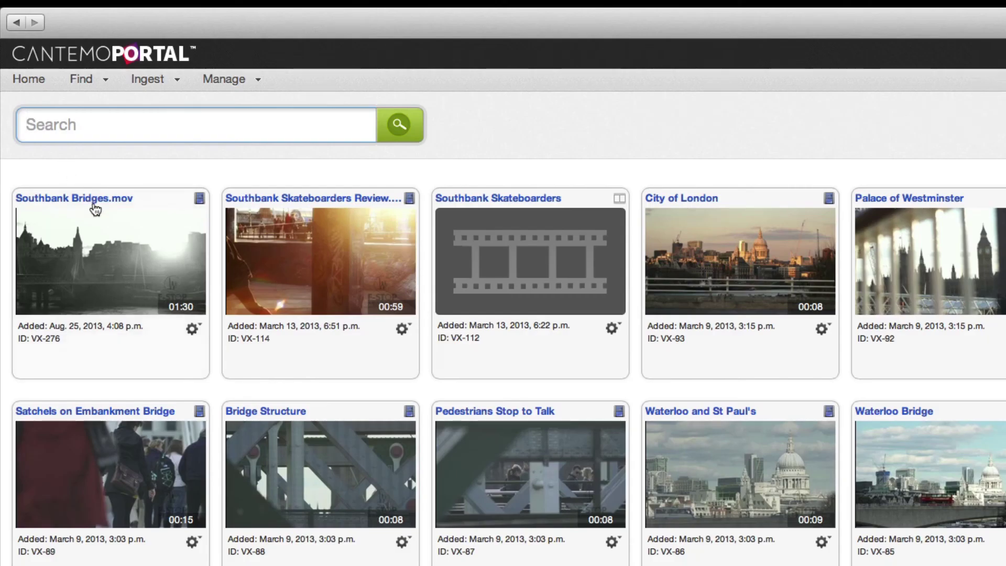
left_click(119, 247)
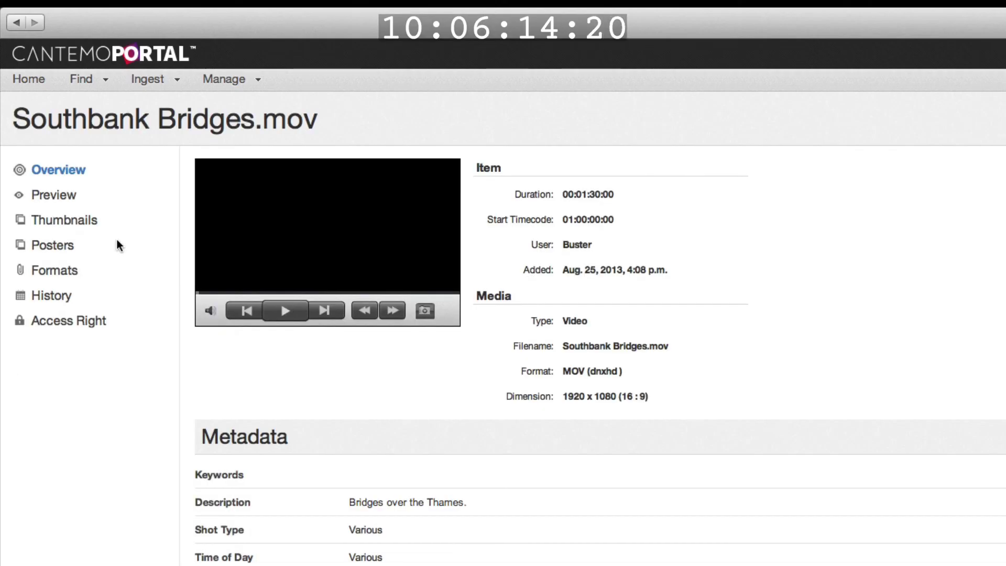
left_click(67, 199)
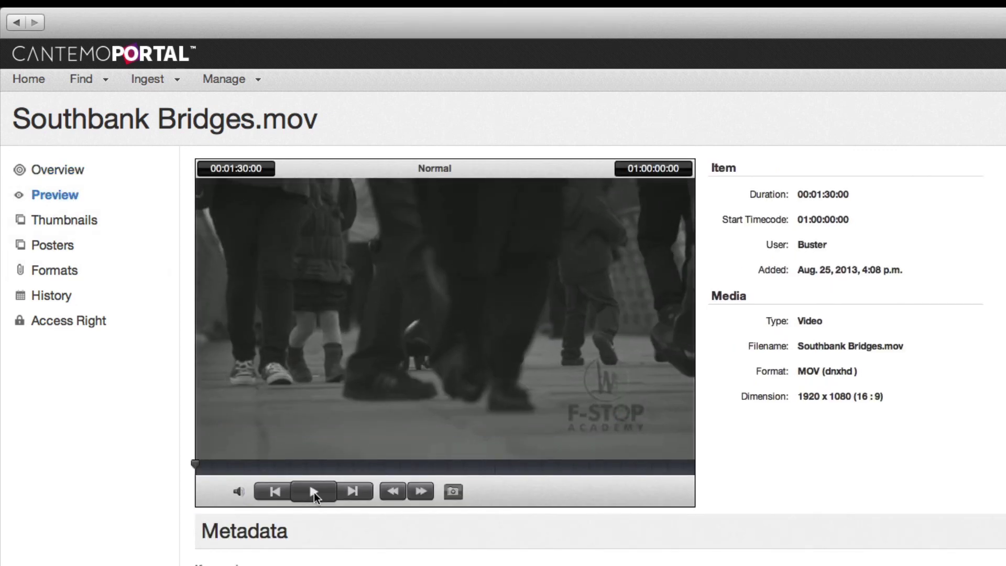
left_click(313, 492)
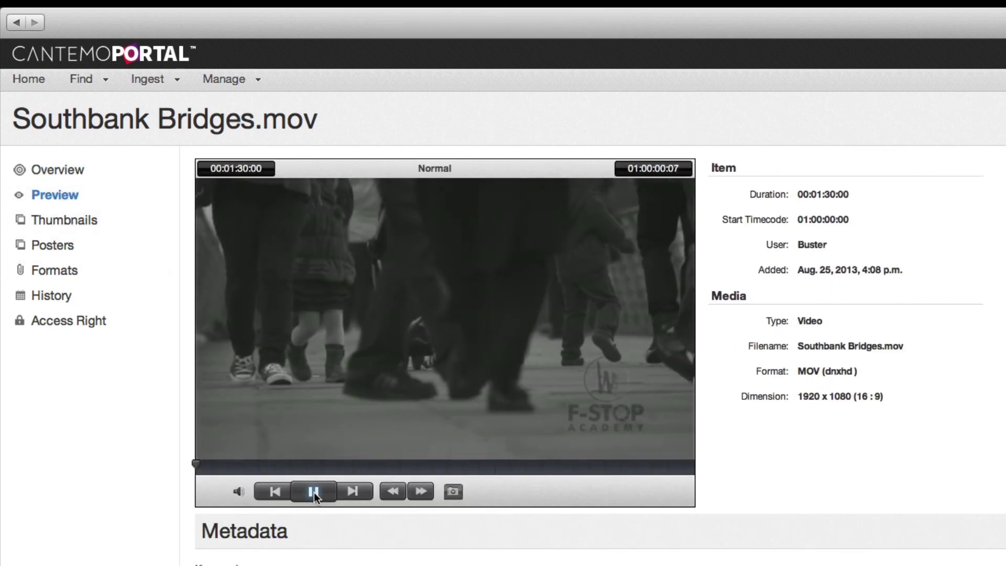
key("l")
key("l")
key("l")
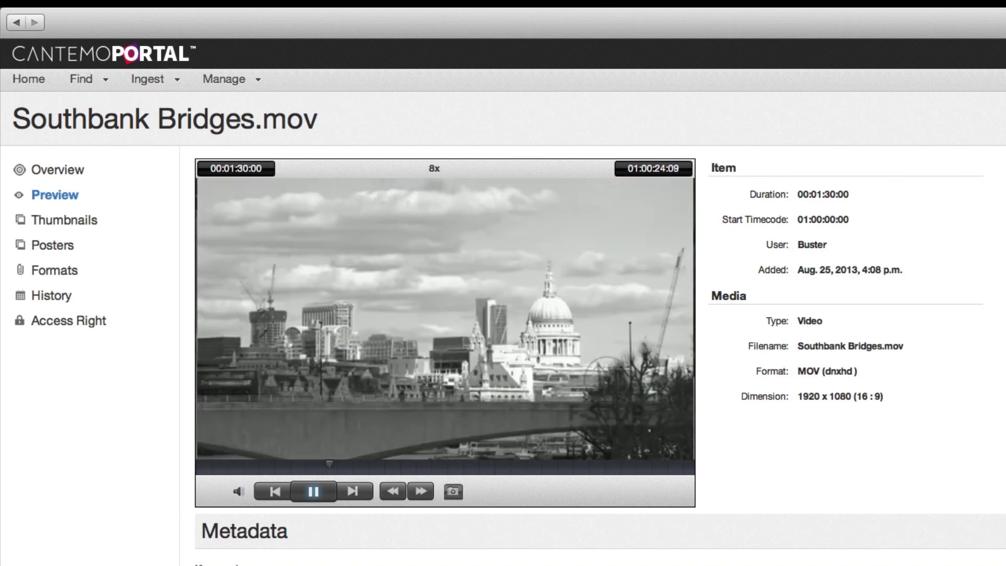
key("k")
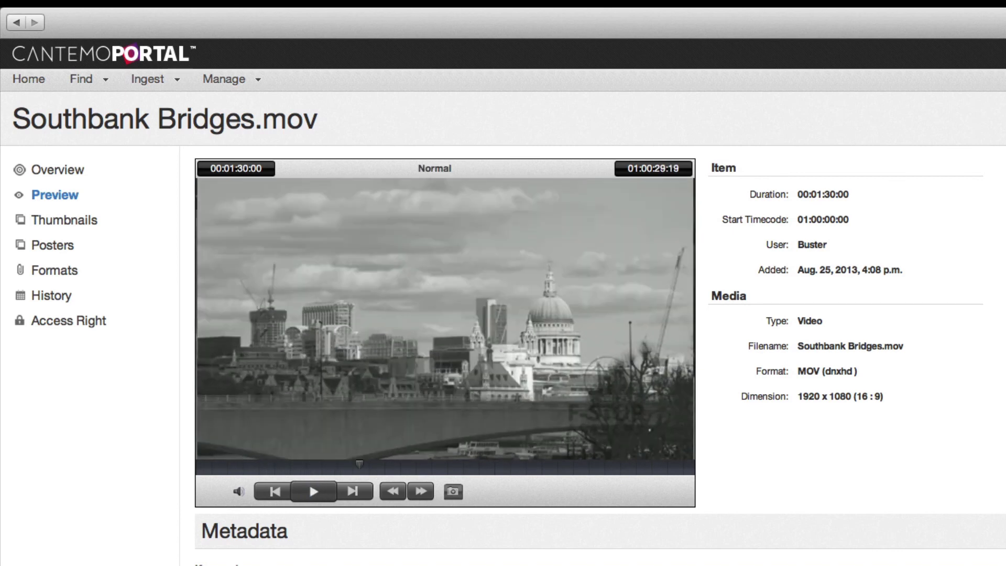